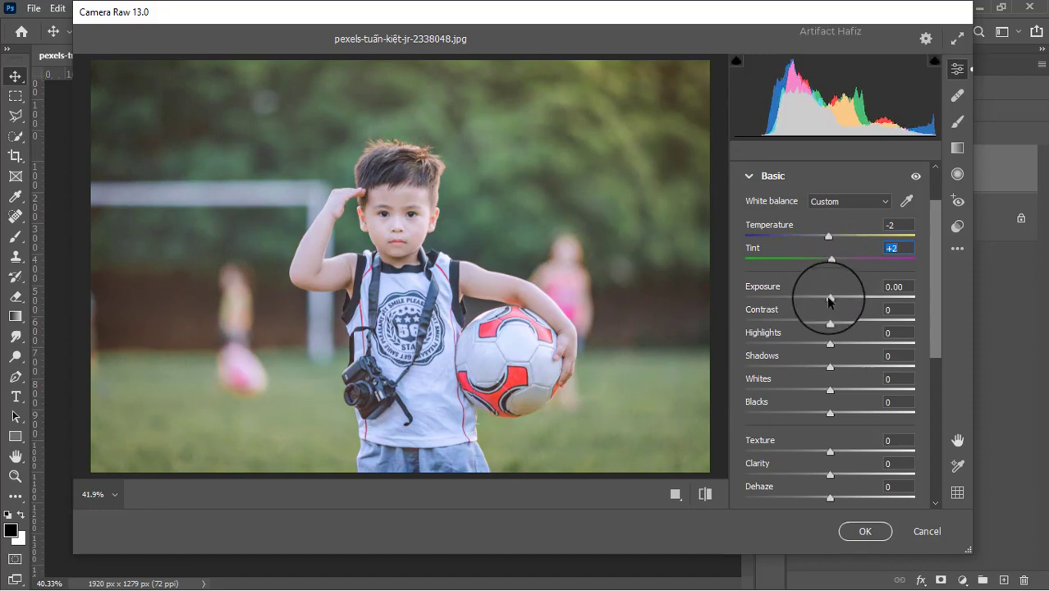
# Set the photo's exposure to -0.45, contrast to +7 and highlights to -67 in the basic adjustments.
pyautogui.moveTo(829, 296); pyautogui.dragTo(785, 343)
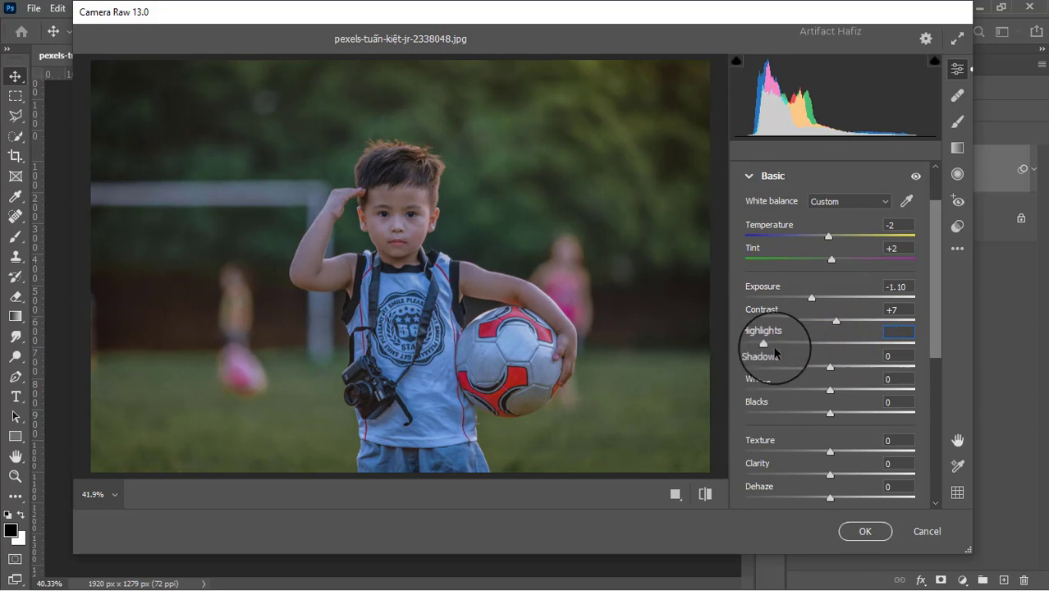
pyautogui.click(811, 298)
pyautogui.moveTo(811, 298); pyautogui.dragTo(821, 297)
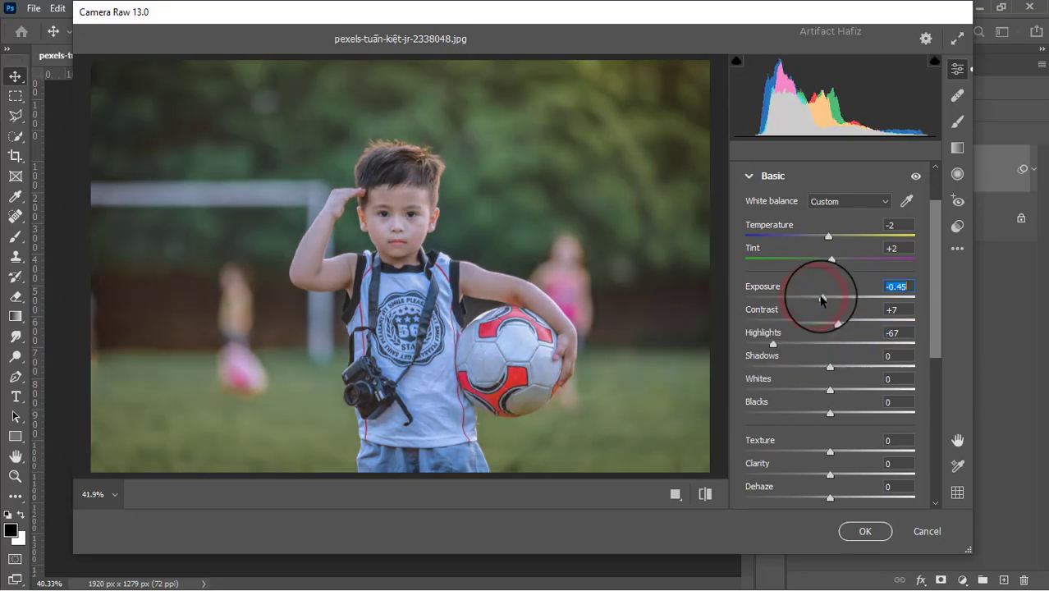
# Set shadows to -25, whites to +16 and blacks to -9, and lower the exposure to -0.65.
pyautogui.click(831, 367)
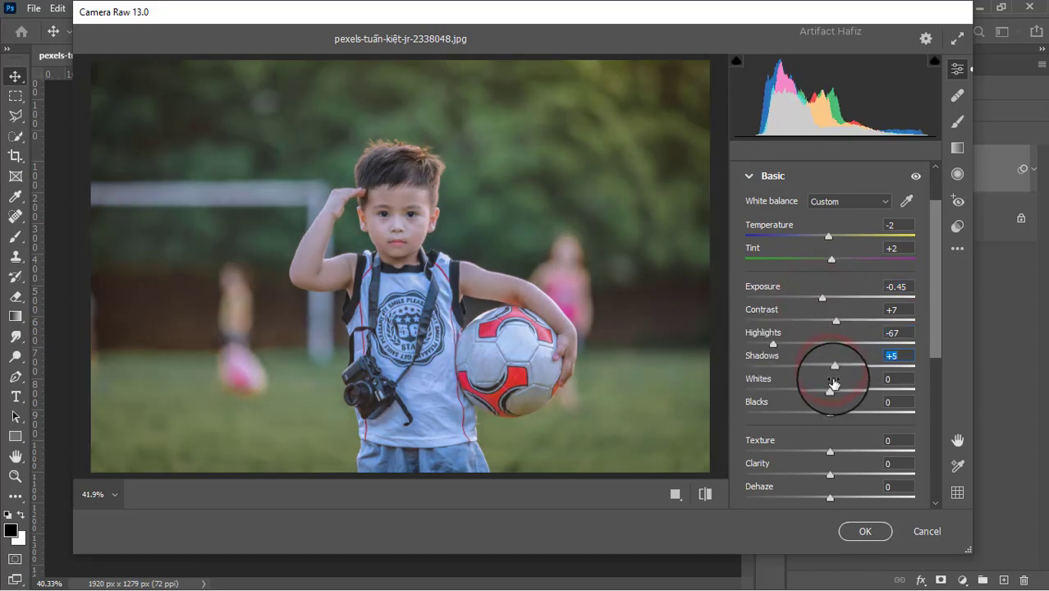
pyautogui.moveTo(831, 367); pyautogui.dragTo(810, 372)
pyautogui.moveTo(831, 413); pyautogui.dragTo(841, 390)
pyautogui.moveTo(823, 297); pyautogui.dragTo(819, 301)
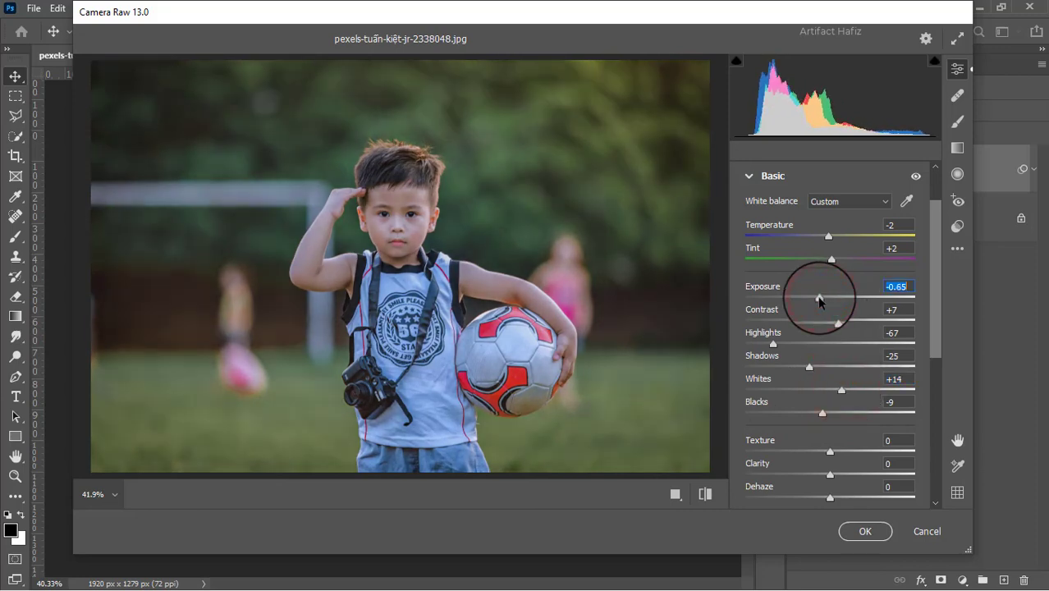
pyautogui.moveTo(842, 389); pyautogui.dragTo(845, 394)
# Set the photo's texture to +4, clarity to +48 and dehaze to +6.
pyautogui.scroll(-1, 843, 393)
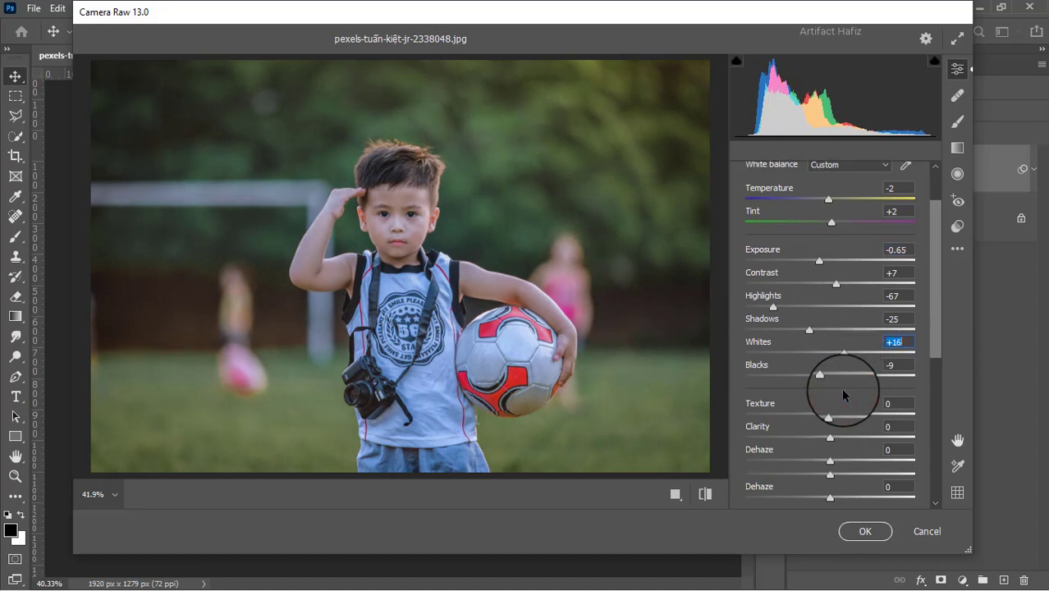
pyautogui.moveTo(832, 414); pyautogui.dragTo(871, 439)
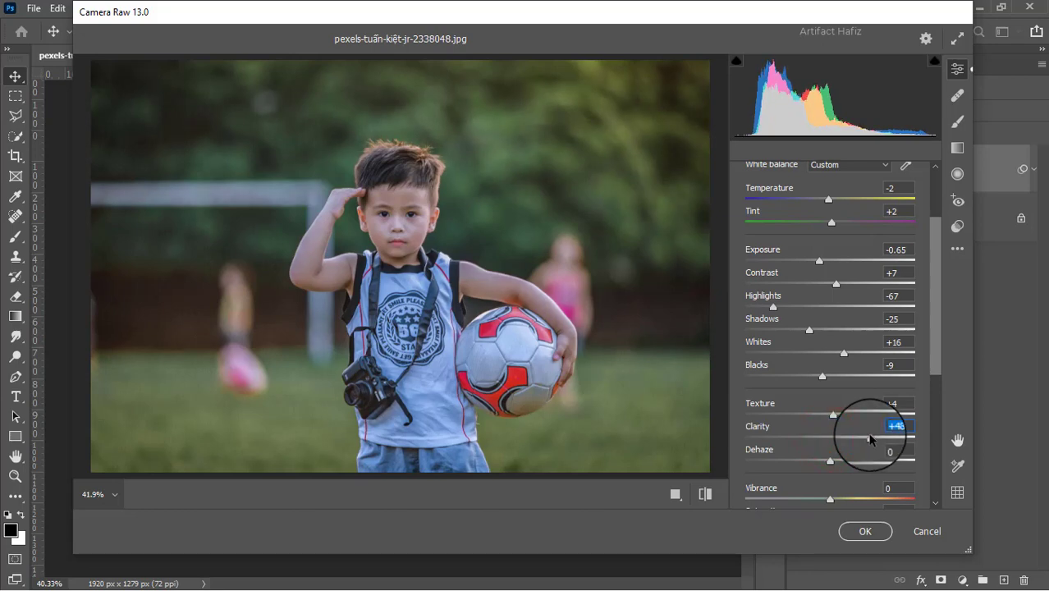
pyautogui.scroll(-2, 870, 439)
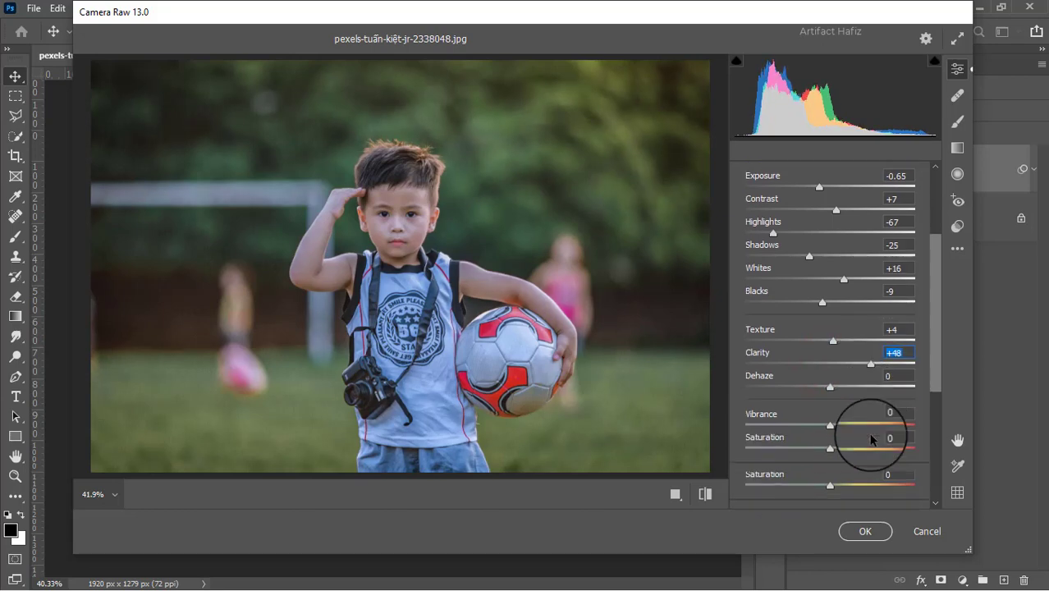
pyautogui.moveTo(831, 385); pyautogui.dragTo(834, 383)
# Add lower, middle (126/126) and upper points to the blue channel point curve, pulling the upper one to input 203, output 186.
pyautogui.scroll(-4, 834, 383)
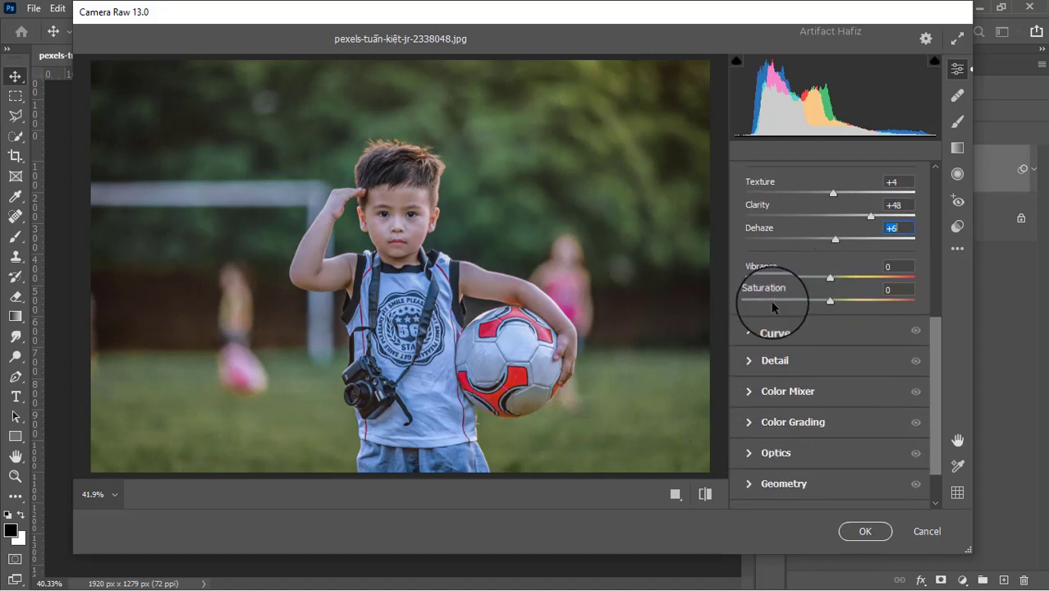
pyautogui.click(752, 334)
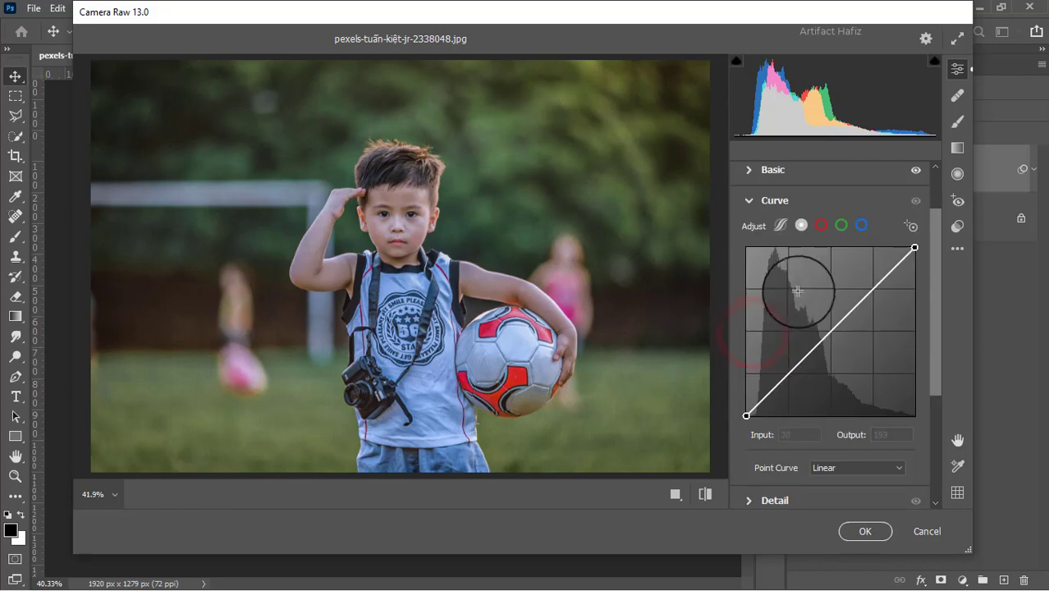
pyautogui.click(861, 225)
pyautogui.moveTo(747, 415); pyautogui.dragTo(714, 440)
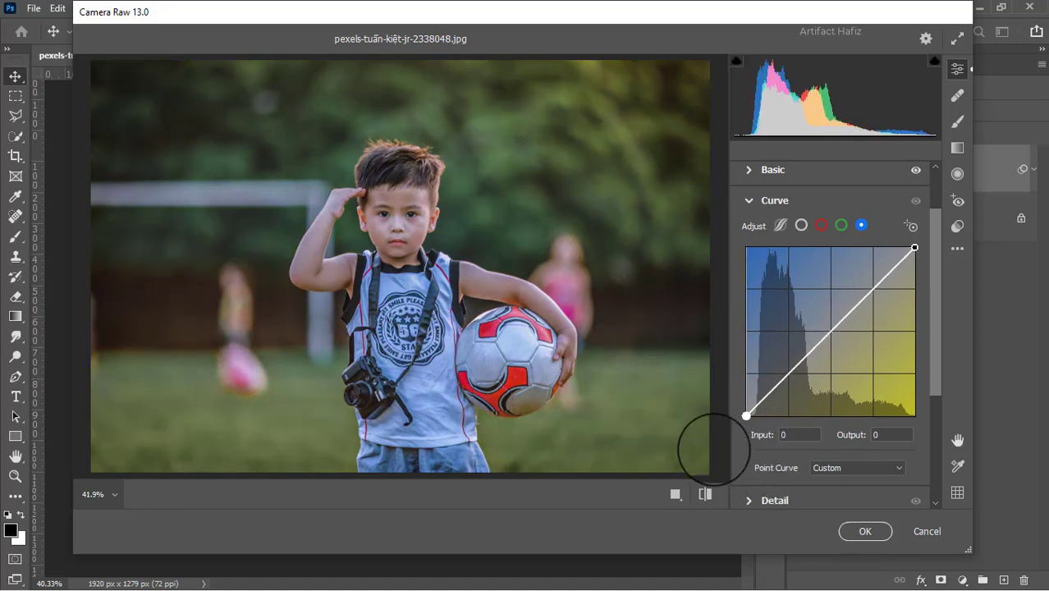
pyautogui.click(786, 376)
pyautogui.moveTo(872, 287); pyautogui.dragTo(875, 290)
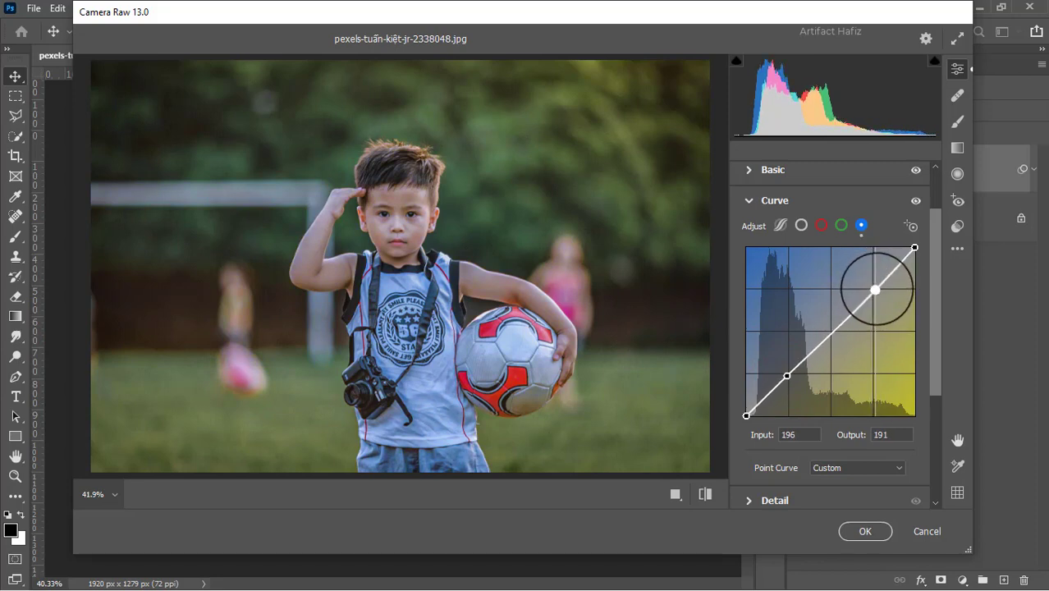
pyautogui.click(829, 333)
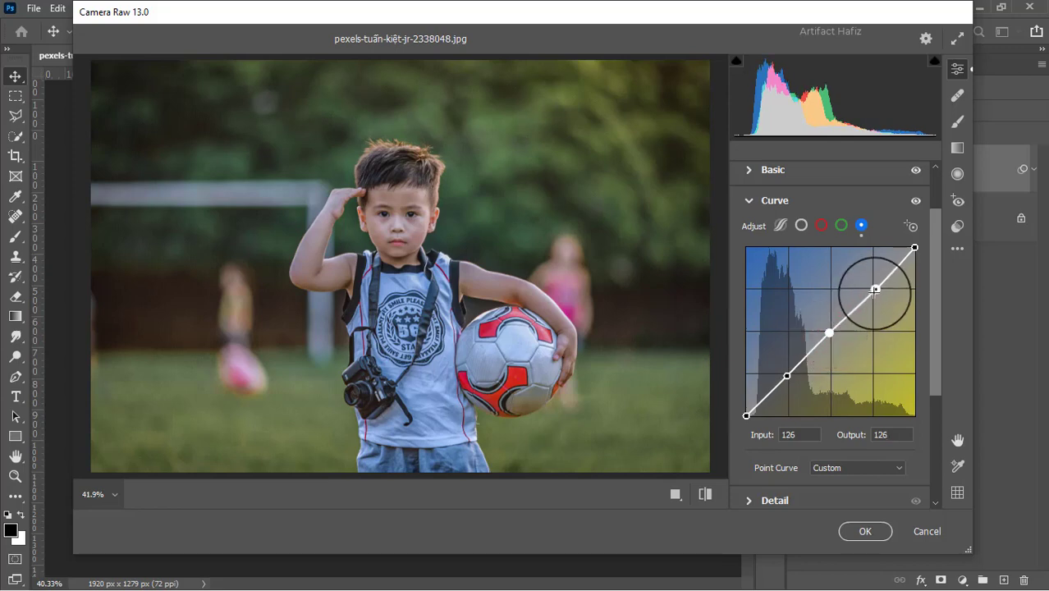
pyautogui.moveTo(874, 292)
pyautogui.mouseDown()
pyautogui.moveTo(876, 283)
pyautogui.moveTo(879, 293)
pyautogui.mouseUp()
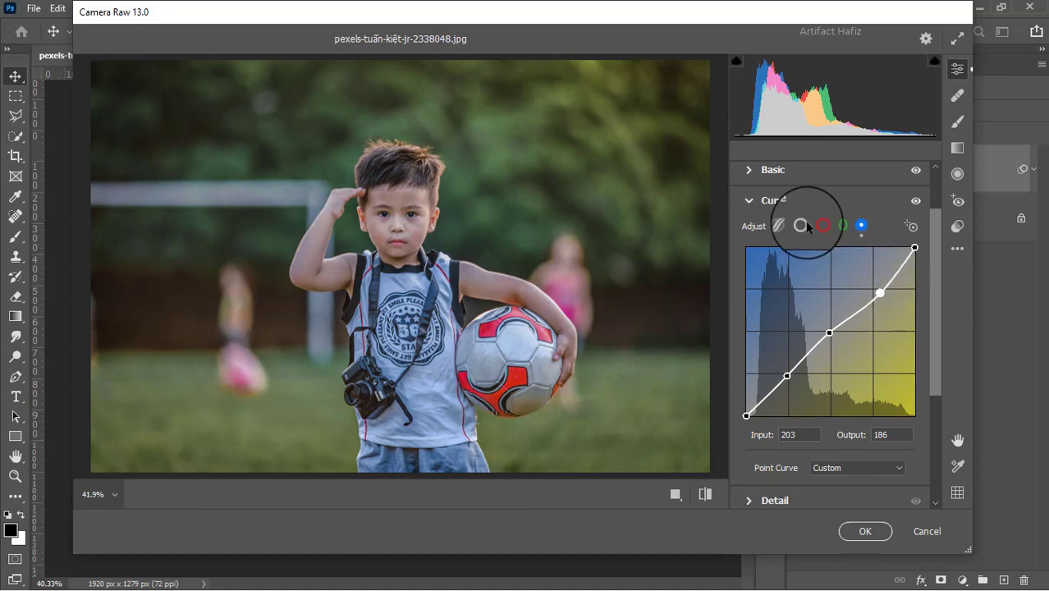
# Set the detail adjustments to sharpening 25 and color noise reduction 8.
pyautogui.scroll(-2, 785, 428)
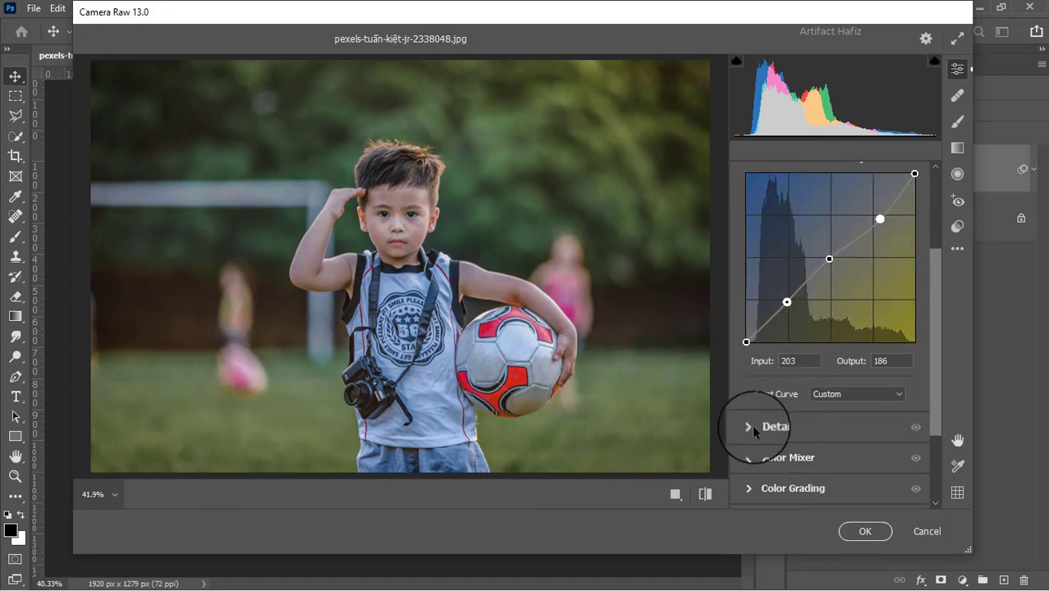
pyautogui.click(747, 425)
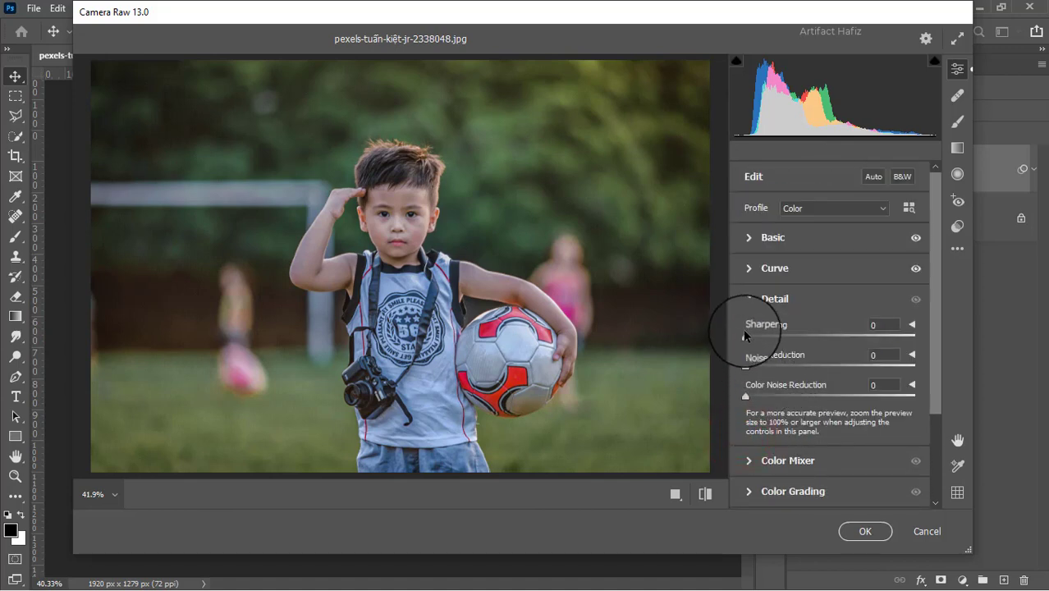
pyautogui.moveTo(744, 336); pyautogui.dragTo(759, 400)
# Set the Color Mixer saturation to Reds +4, Oranges +17, Yellows -64, Greens -45, Aquas +14, Blues +24, Purples +11 and Magentas +10.
pyautogui.scroll(-3, 770, 400)
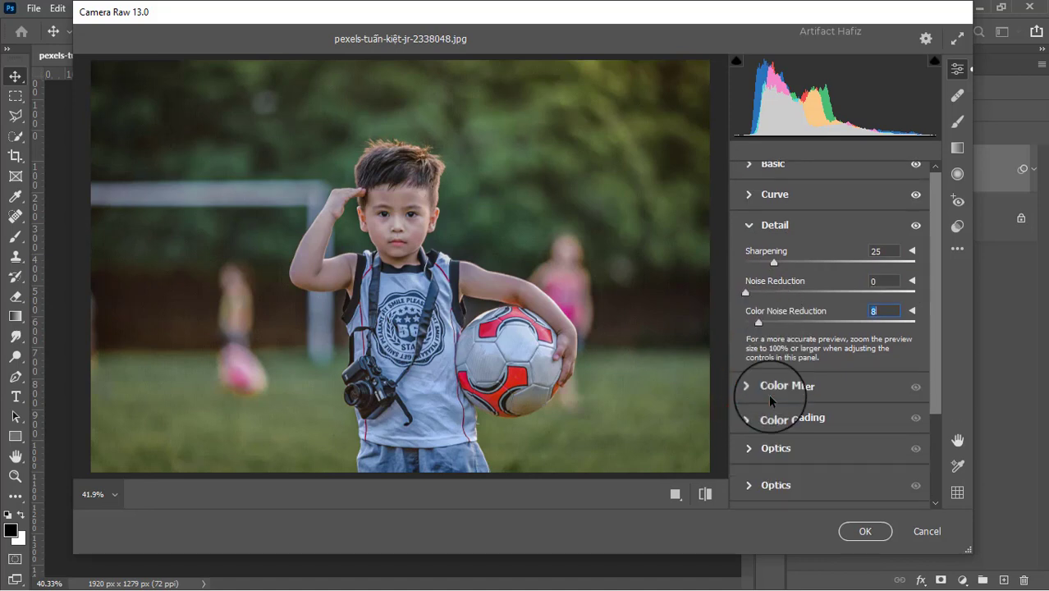
pyautogui.click(754, 351)
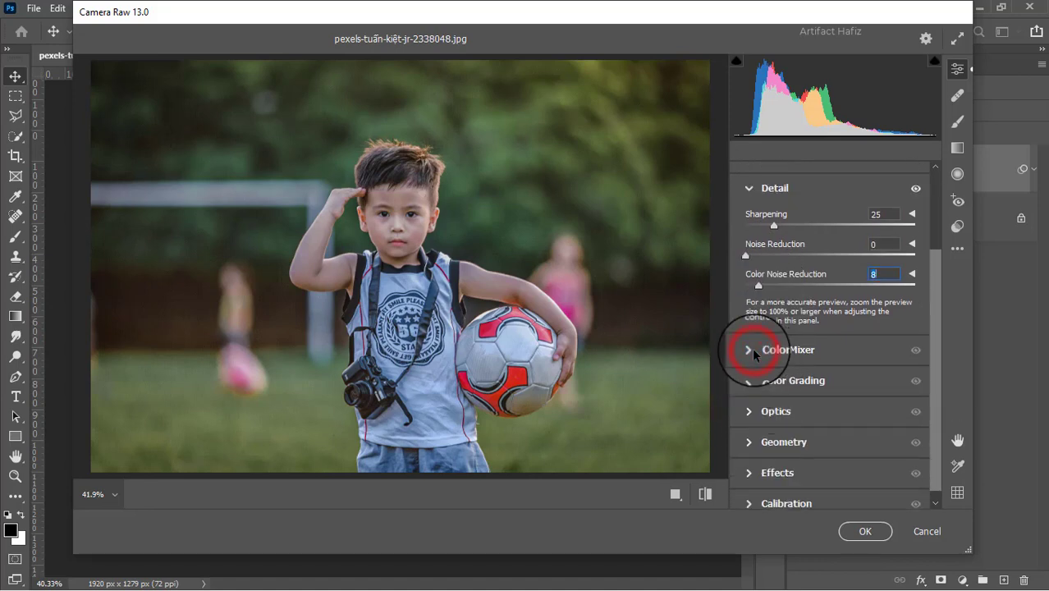
pyautogui.click(788, 261)
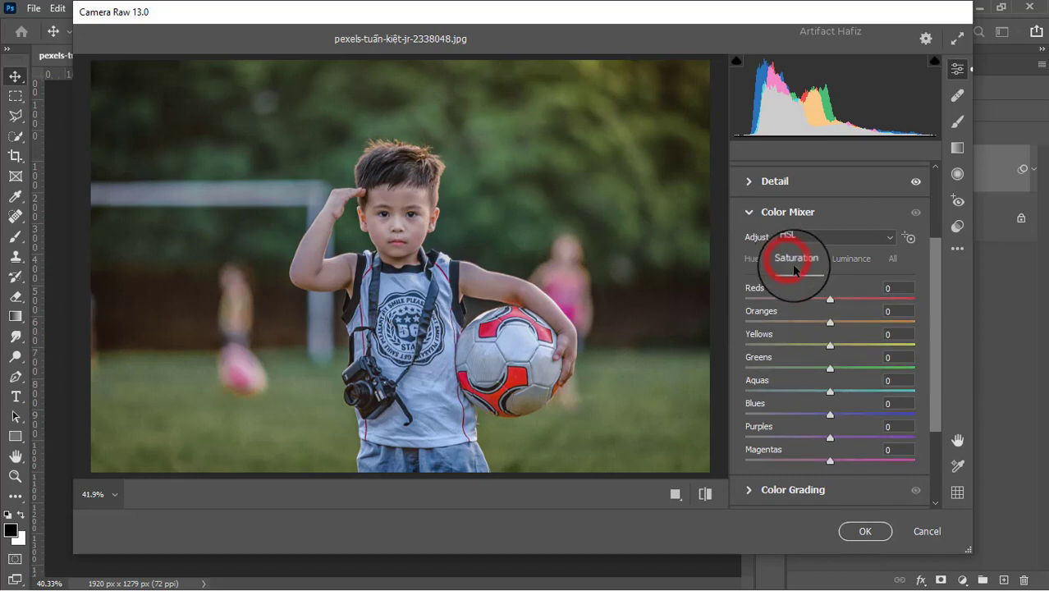
pyautogui.moveTo(832, 298); pyautogui.dragTo(776, 345)
pyautogui.moveTo(832, 369); pyautogui.dragTo(791, 369)
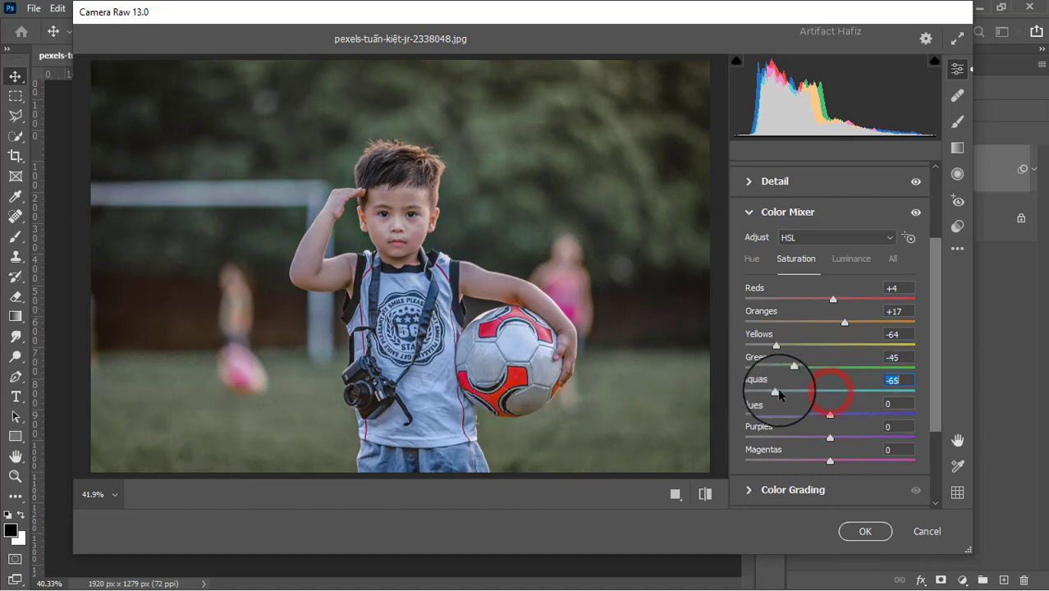
pyautogui.moveTo(823, 396); pyautogui.dragTo(838, 461)
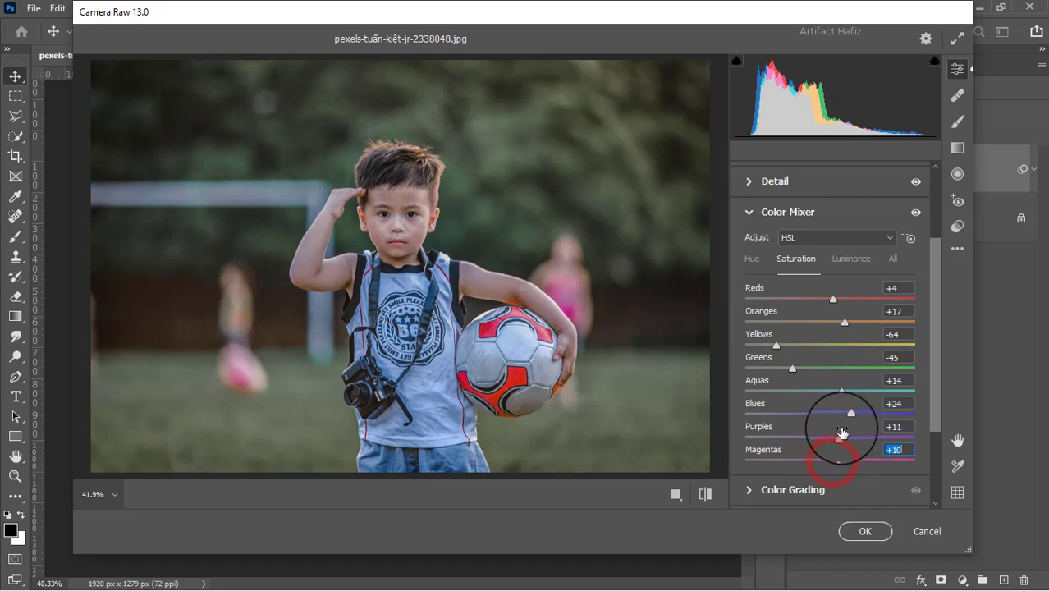
# Set the Color Mixer luminance to Oranges -2, Yellows +24, Greens +44, Aquas -20 and Blues -4.
pyautogui.click(844, 260)
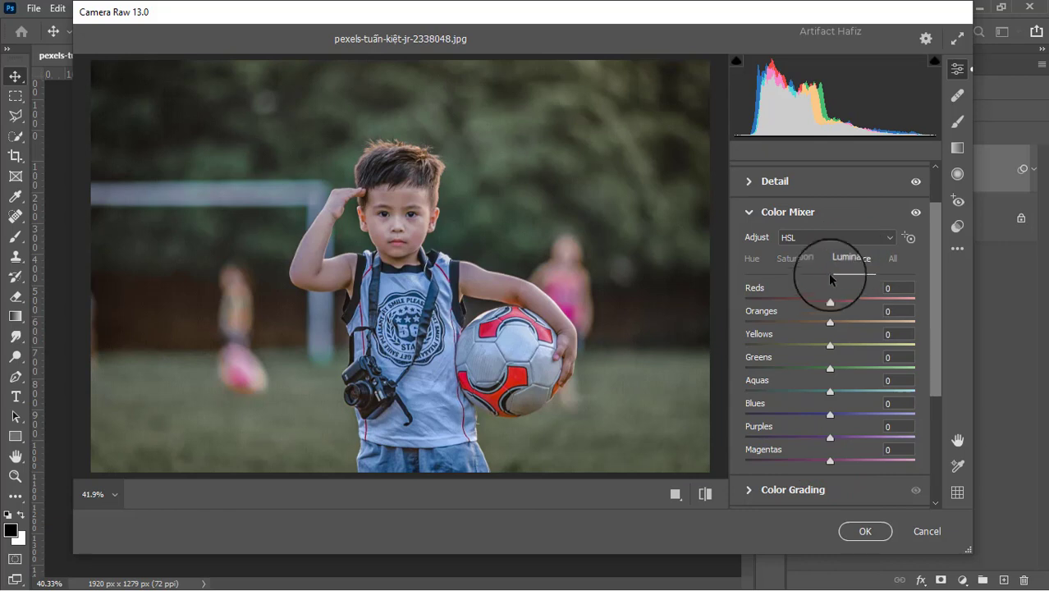
pyautogui.moveTo(830, 321)
pyautogui.mouseDown()
pyautogui.moveTo(802, 325)
pyautogui.moveTo(843, 325)
pyautogui.mouseUp()
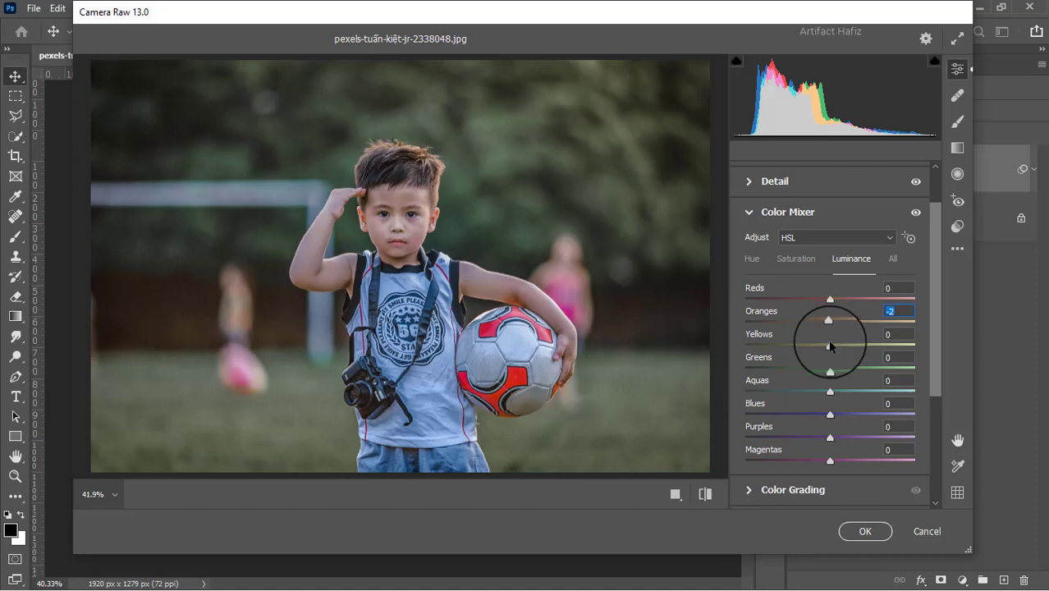
pyautogui.moveTo(857, 346); pyautogui.dragTo(870, 378)
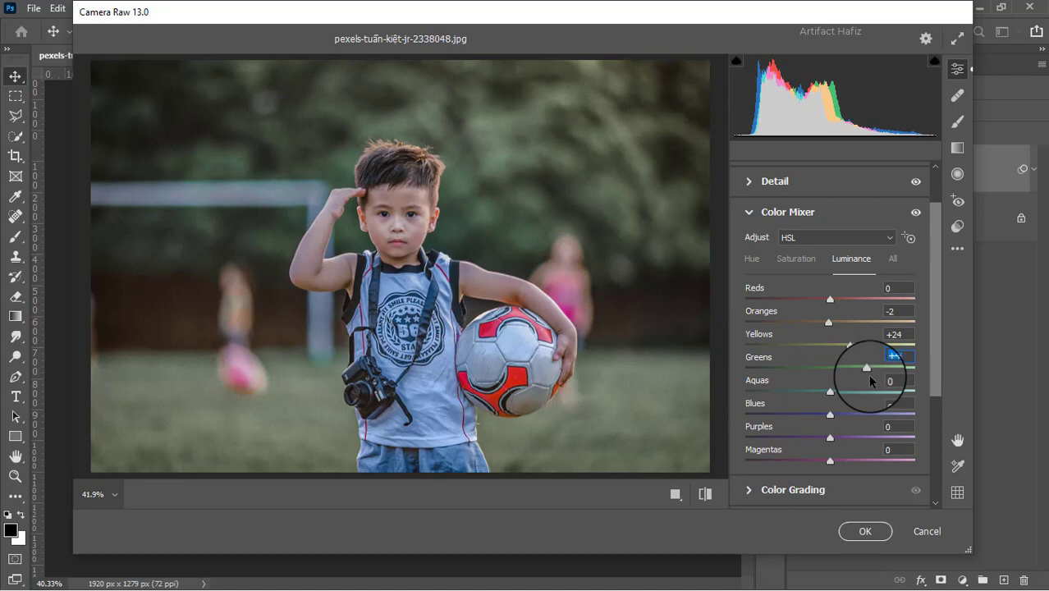
pyautogui.scroll(-3, 873, 390)
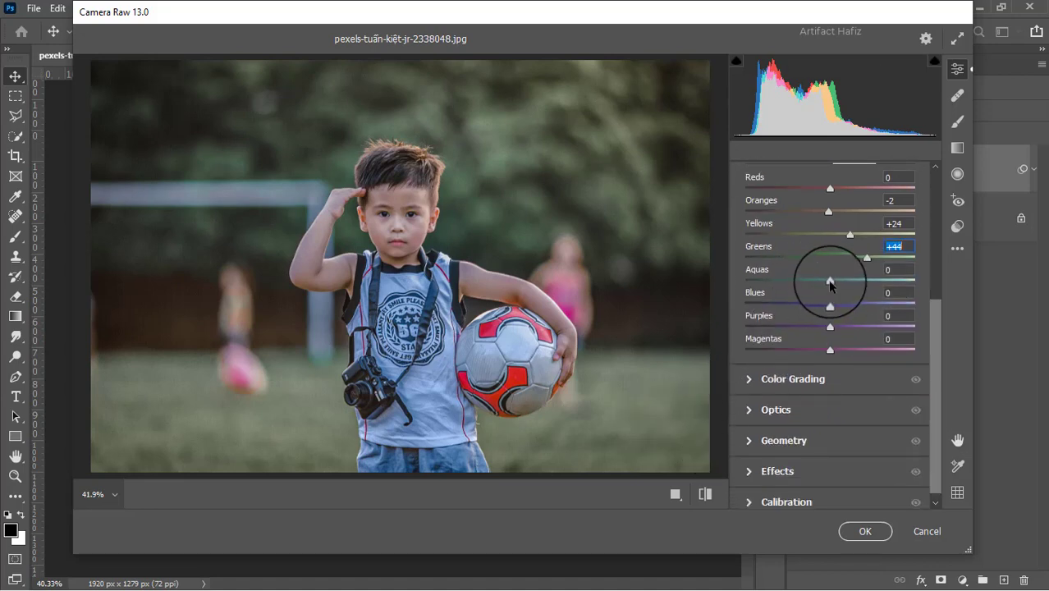
pyautogui.moveTo(830, 281); pyautogui.dragTo(828, 314)
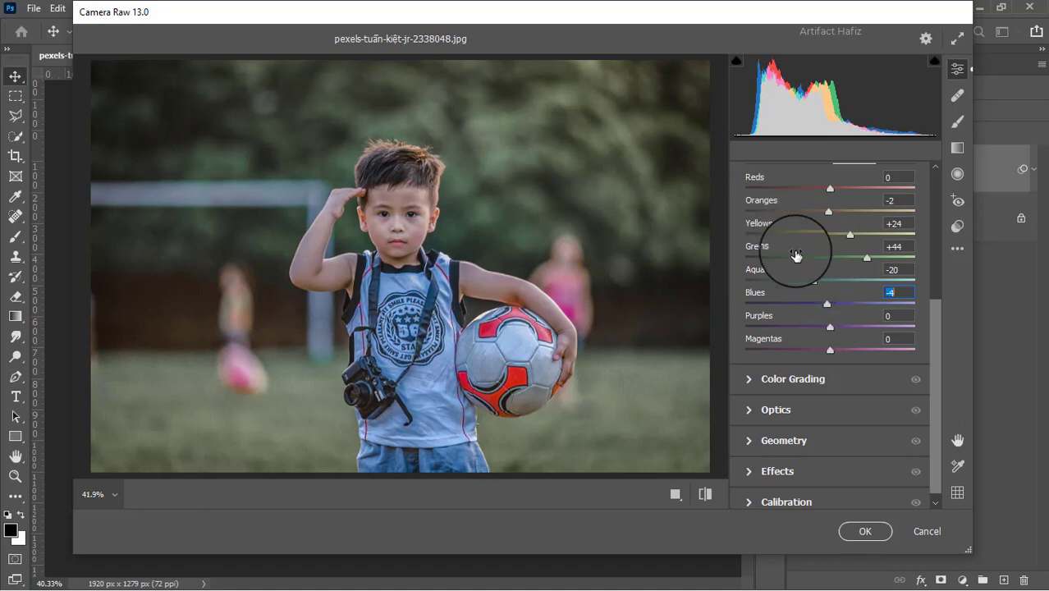
# Shift the Color Mixer hue of Blues to -18 and Aquas to -72.
pyautogui.scroll(3, 796, 252)
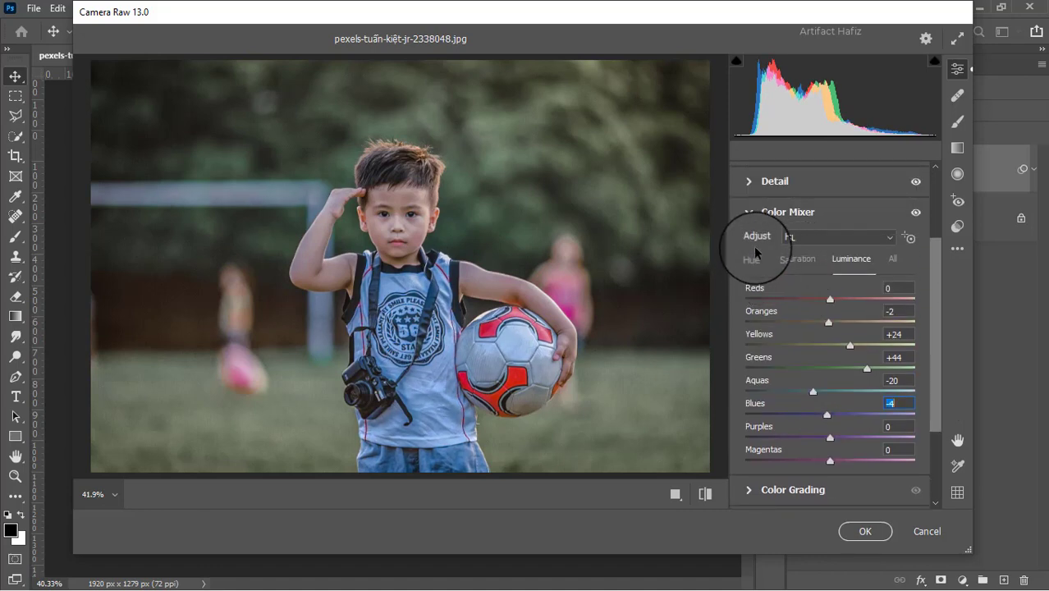
pyautogui.click(753, 259)
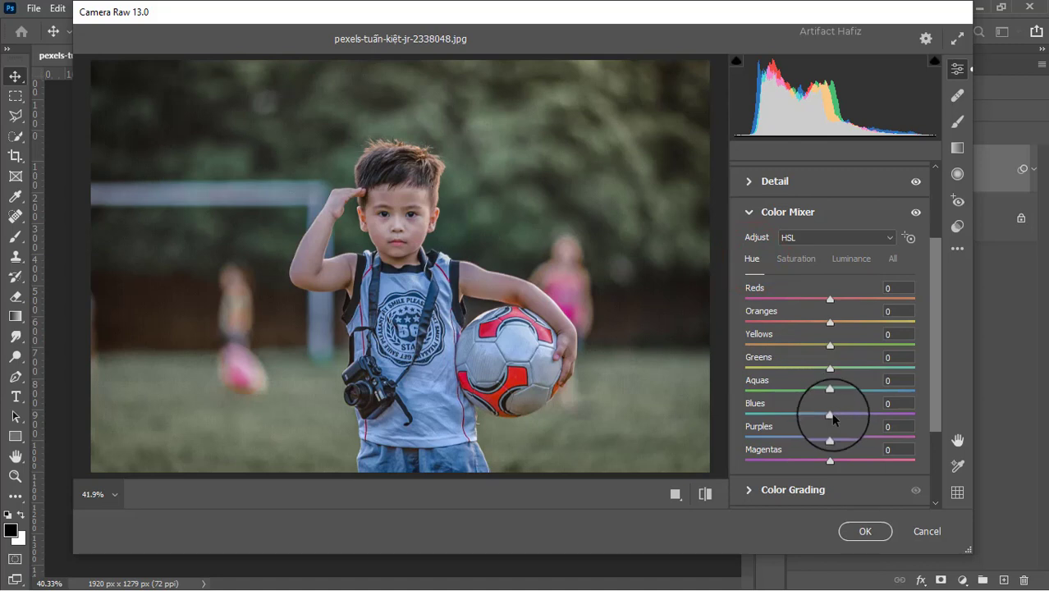
pyautogui.moveTo(804, 417); pyautogui.dragTo(767, 391)
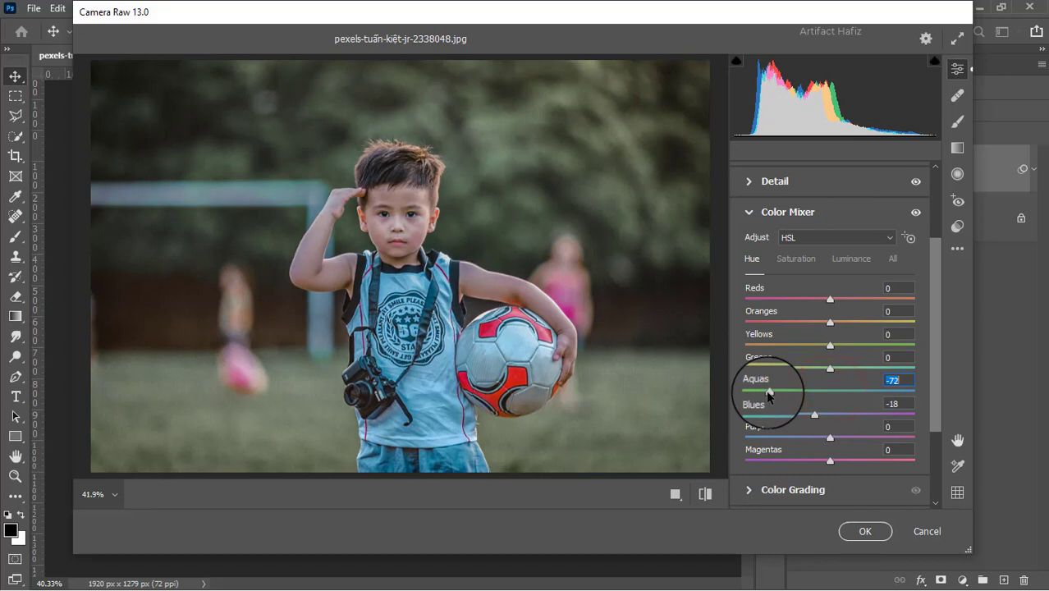
# Color grade the shadows with a slight blue tint and the highlights with green at hue 106, saturation 14.
pyautogui.scroll(-3, 771, 386)
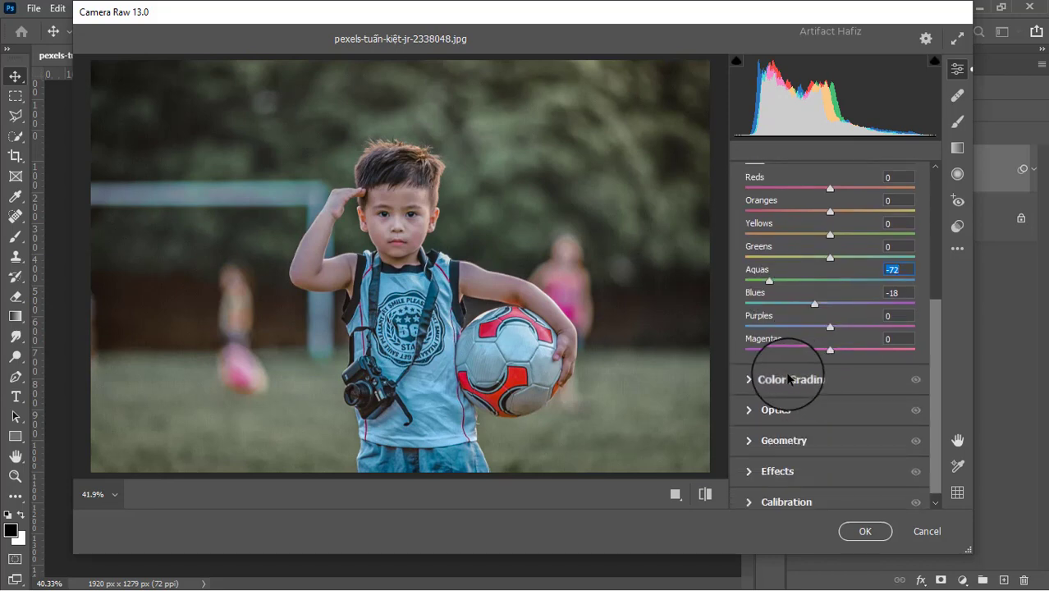
pyautogui.click(755, 378)
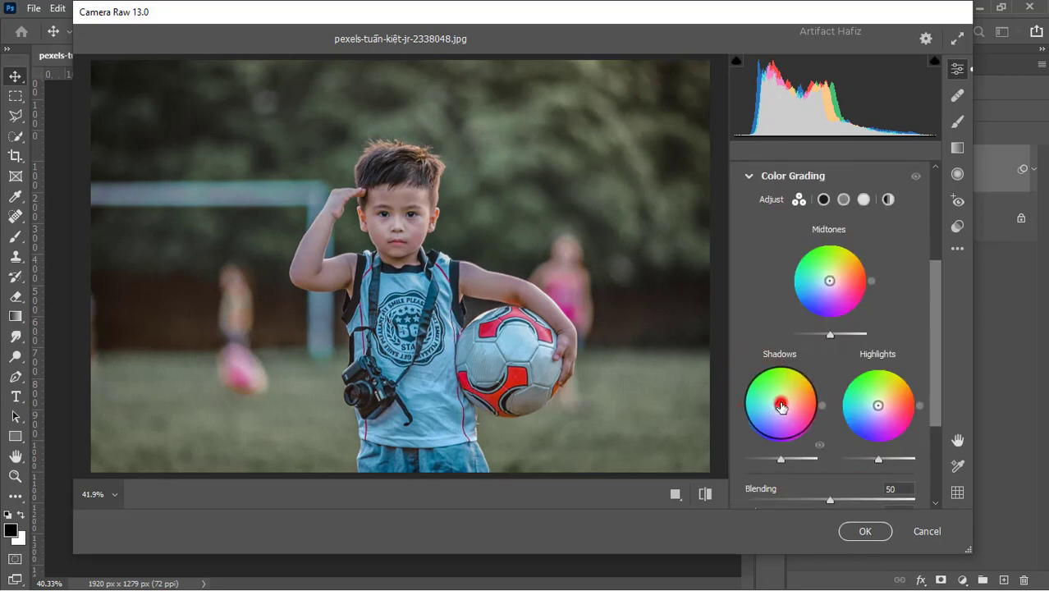
pyautogui.moveTo(781, 406); pyautogui.dragTo(694, 464)
pyautogui.moveTo(878, 406); pyautogui.dragTo(868, 367)
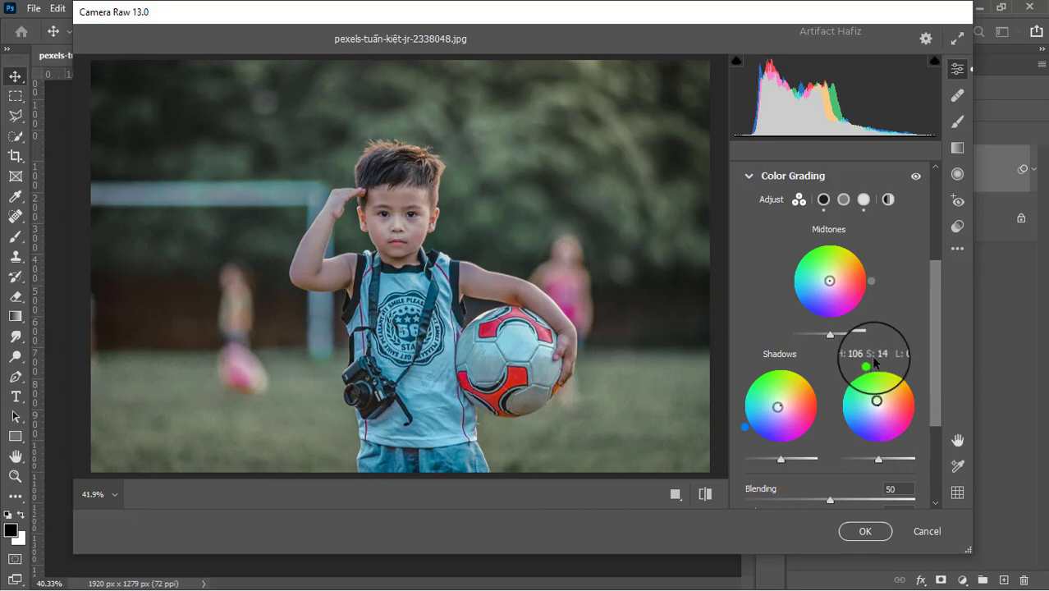
# Add a Highlight Priority vignette with amount -8, midpoint 8, roundness +95 and feather 56.
pyautogui.scroll(-5, 875, 361)
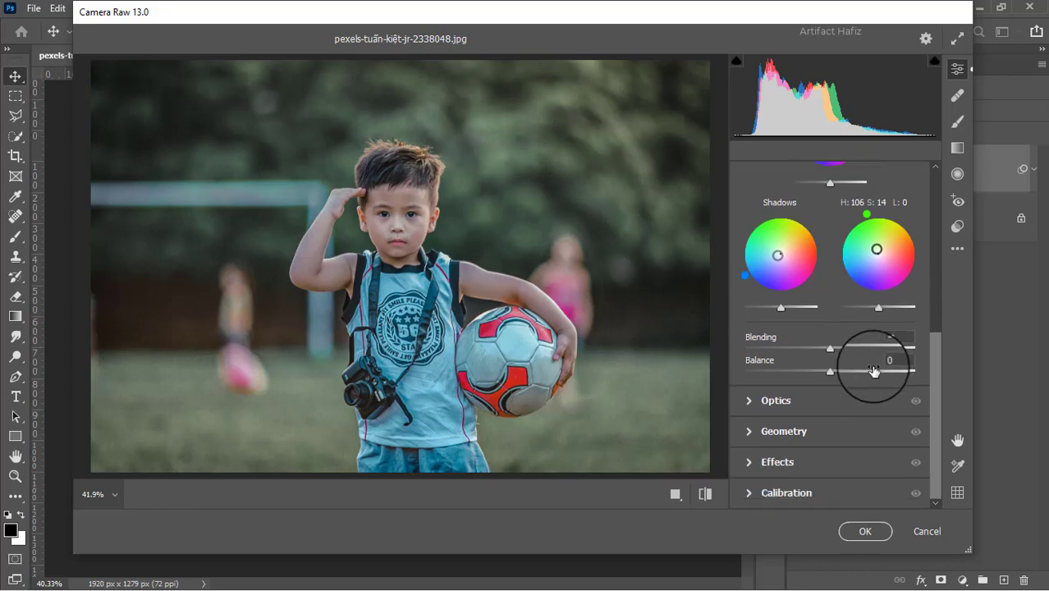
pyautogui.click(749, 460)
pyautogui.moveTo(829, 340); pyautogui.dragTo(819, 338)
pyautogui.moveTo(831, 437); pyautogui.dragTo(911, 413)
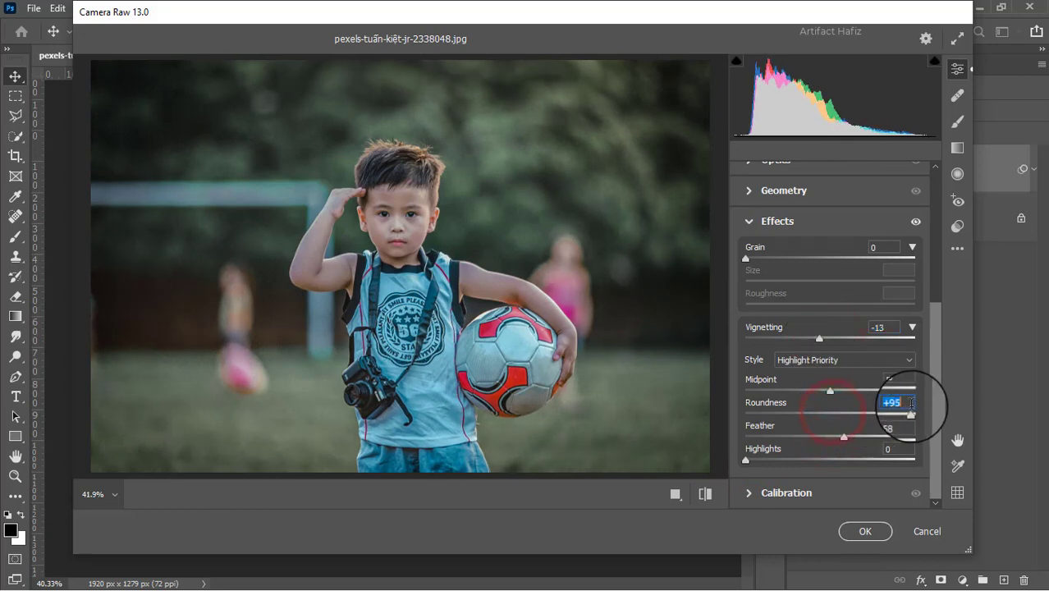
pyautogui.moveTo(830, 390); pyautogui.dragTo(759, 401)
pyautogui.moveTo(844, 436); pyautogui.dragTo(841, 436)
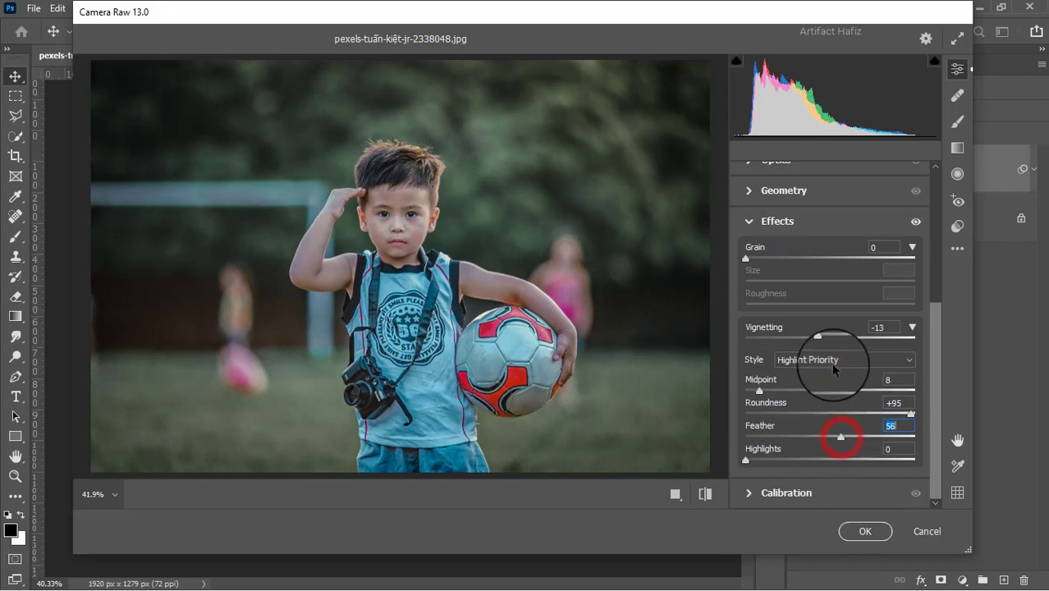
pyautogui.moveTo(817, 337); pyautogui.dragTo(824, 337)
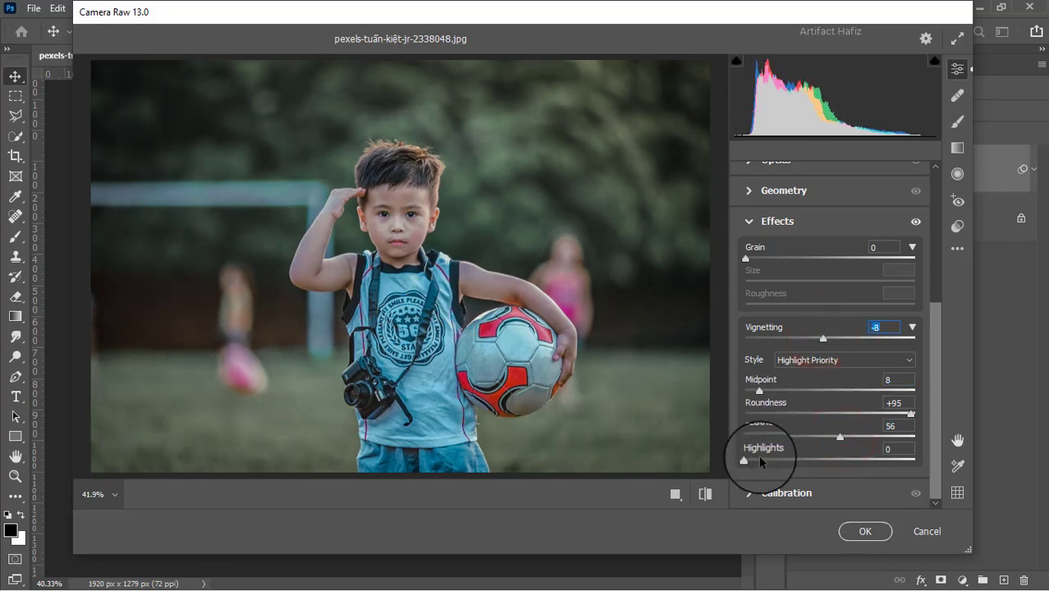
# Calibrate the primaries' saturation to Red -8, Green +5 and Blue +9, and apply the Camera Raw grade to the layer.
pyautogui.click(752, 493)
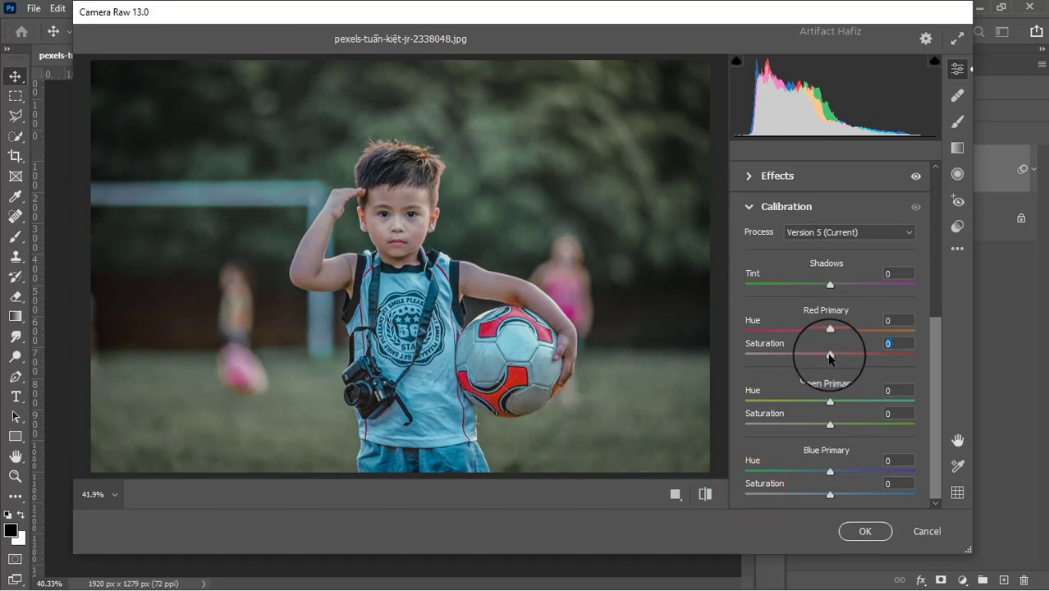
pyautogui.moveTo(830, 354); pyautogui.dragTo(824, 355)
pyautogui.moveTo(830, 425); pyautogui.dragTo(834, 425)
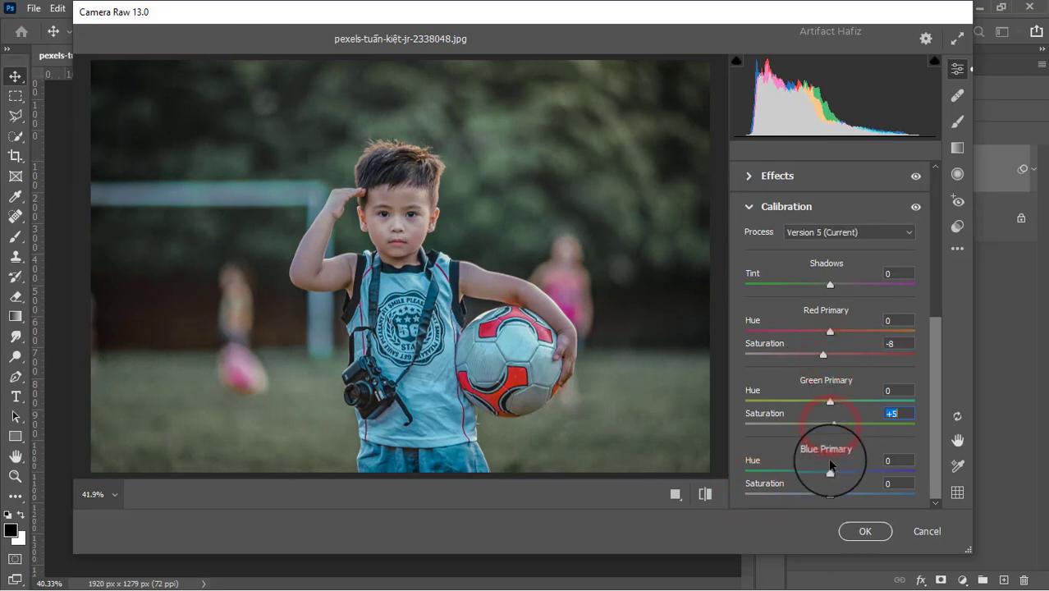
pyautogui.moveTo(830, 493); pyautogui.dragTo(837, 493)
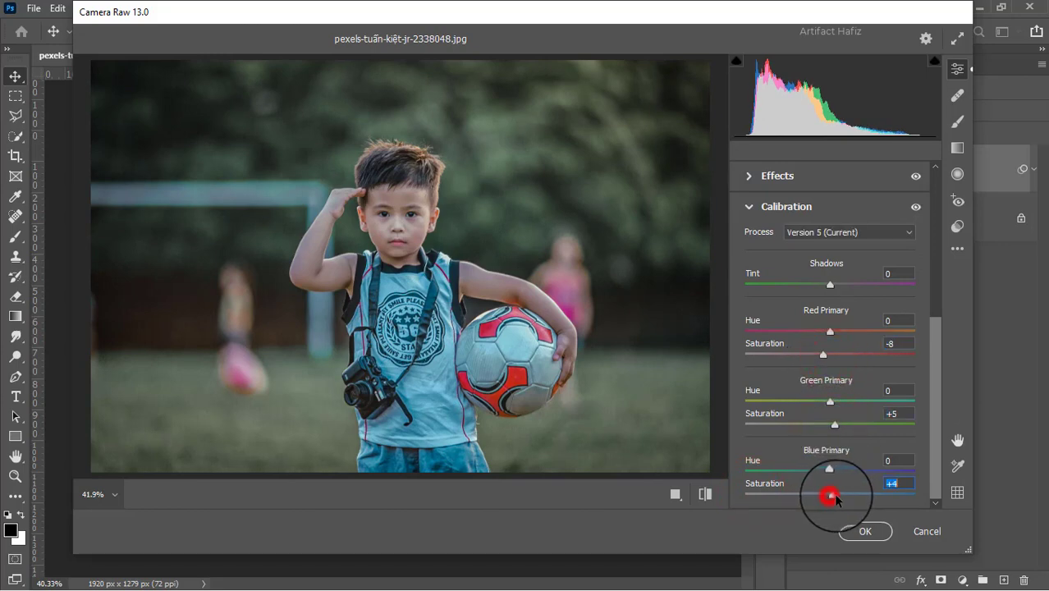
pyautogui.click(861, 531)
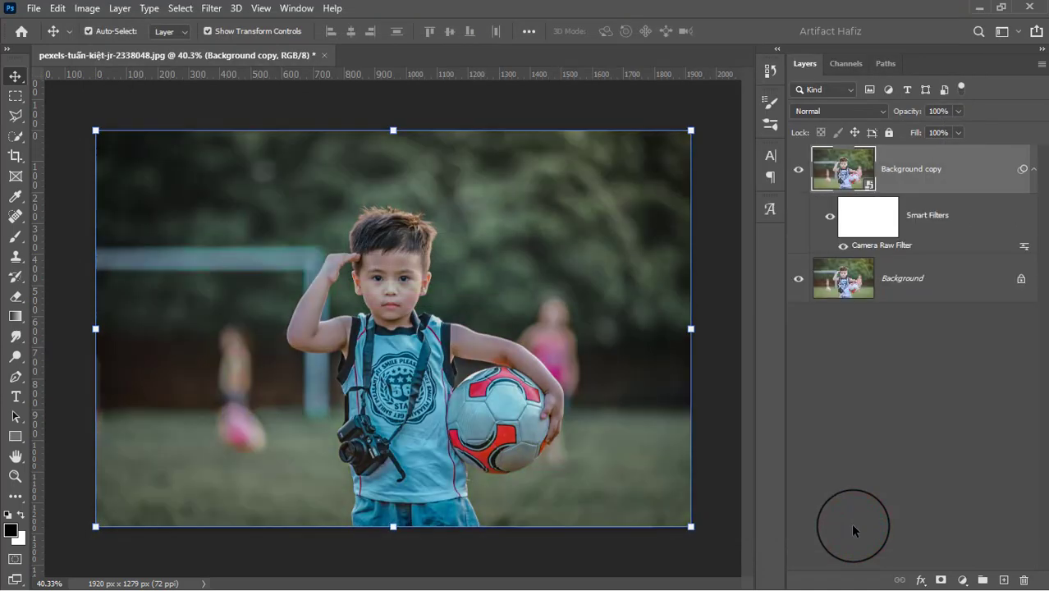
# Toggle the visibility of the Background copy layer off and on to compare the graded portrait with the original.
pyautogui.click(797, 169)
pyautogui.click(795, 168)
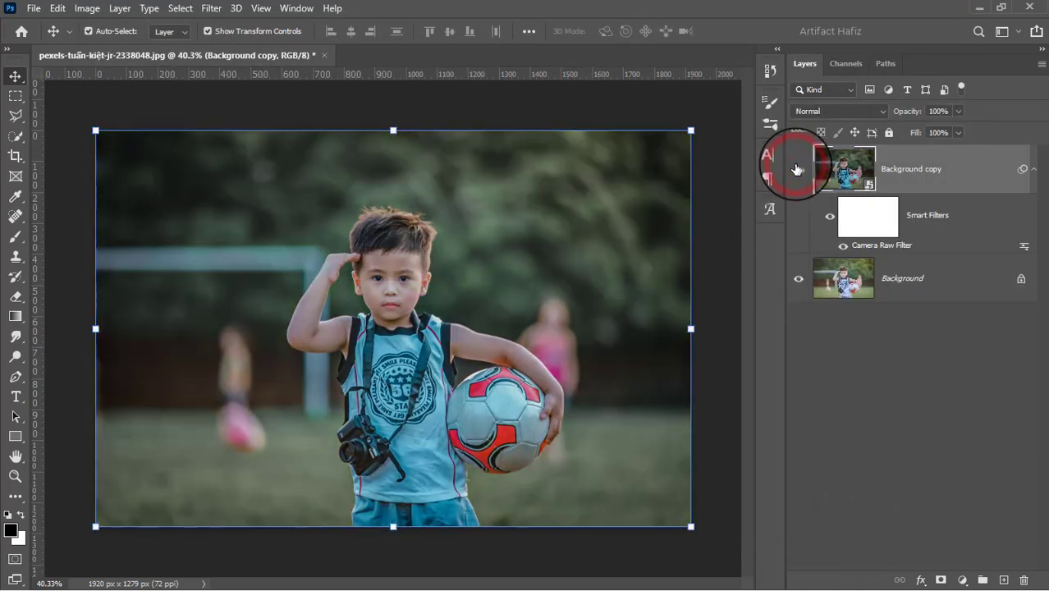
pyautogui.click(796, 168)
pyautogui.click(795, 168)
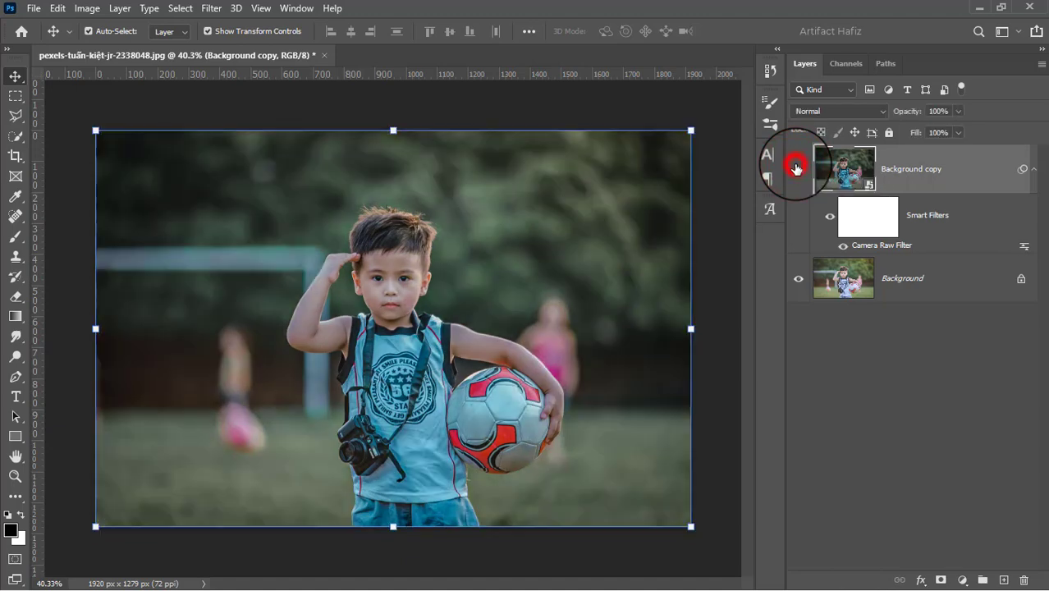